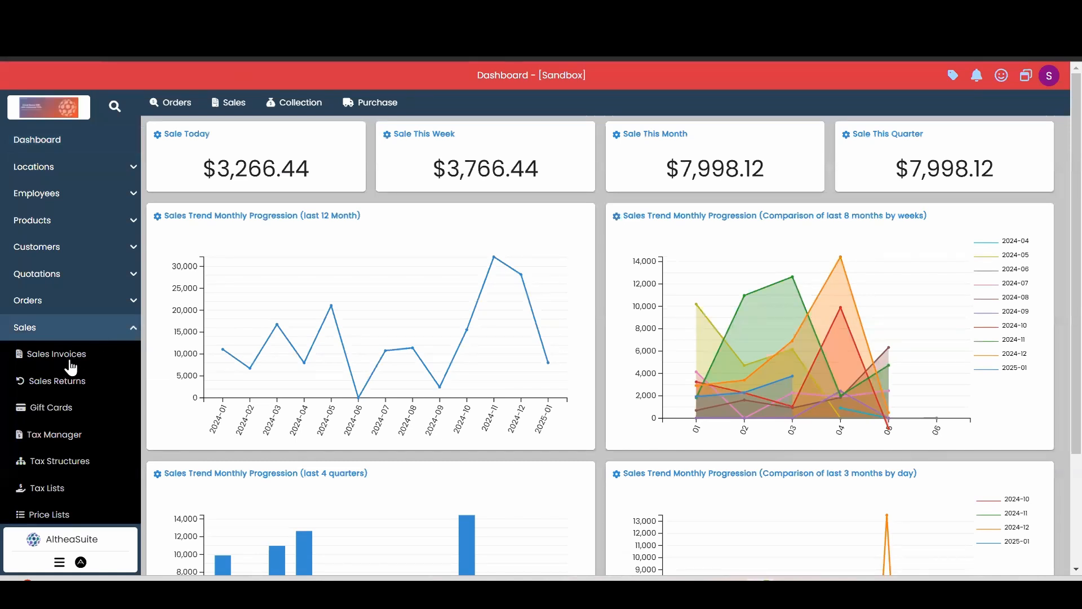
pyautogui.click(51, 356)
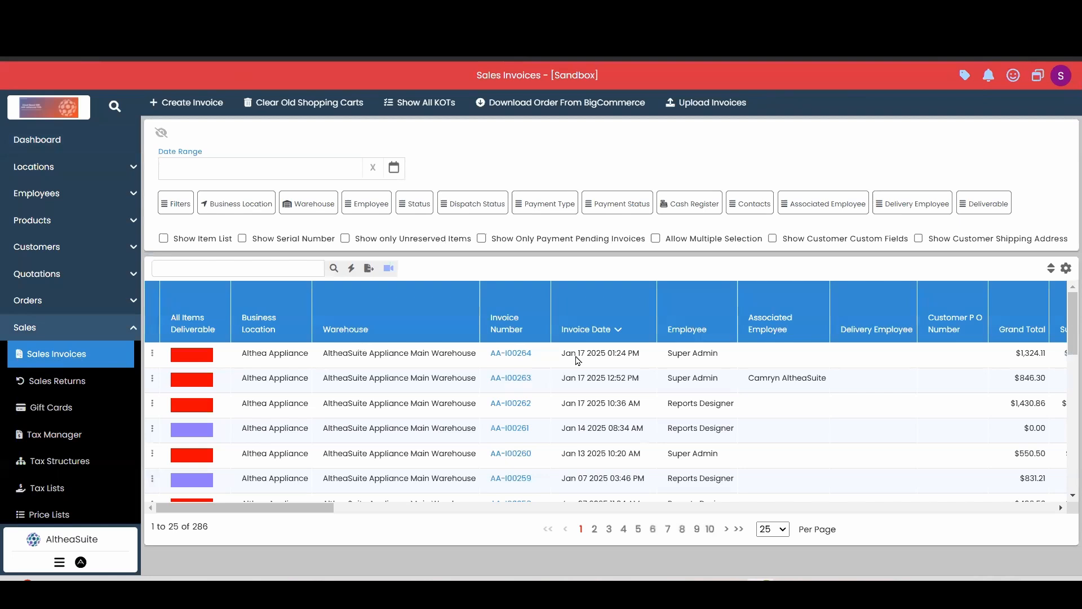
pyautogui.click(152, 354)
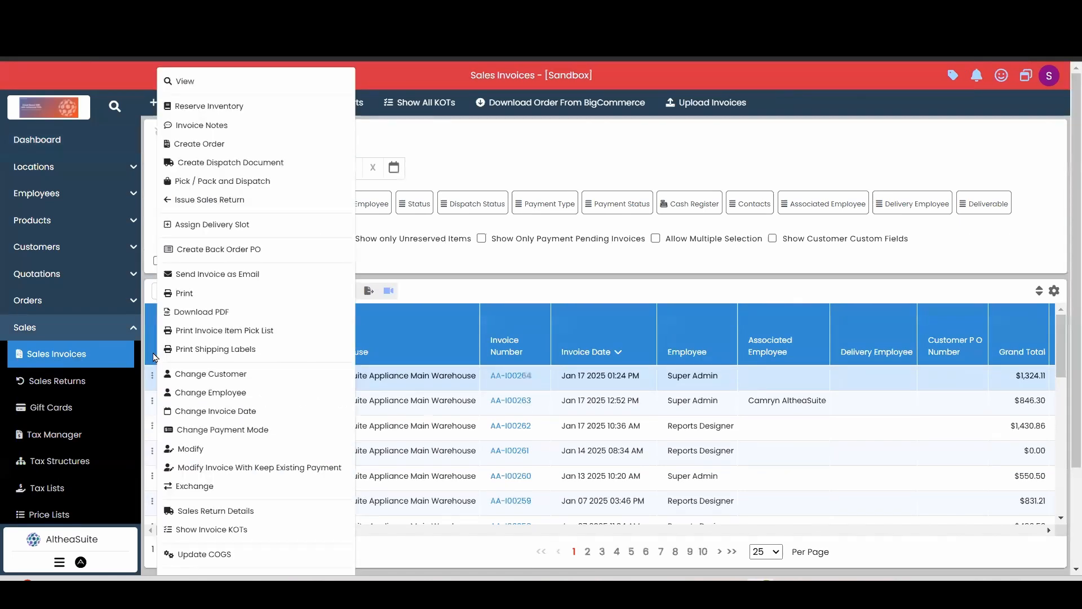
pyautogui.click(220, 211)
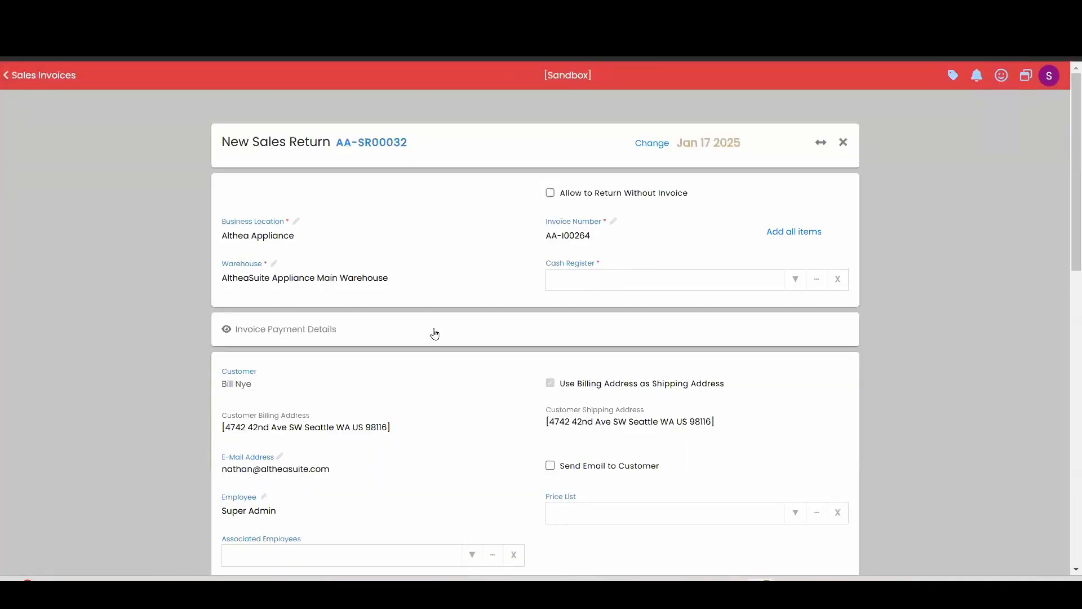
pyautogui.click(843, 142)
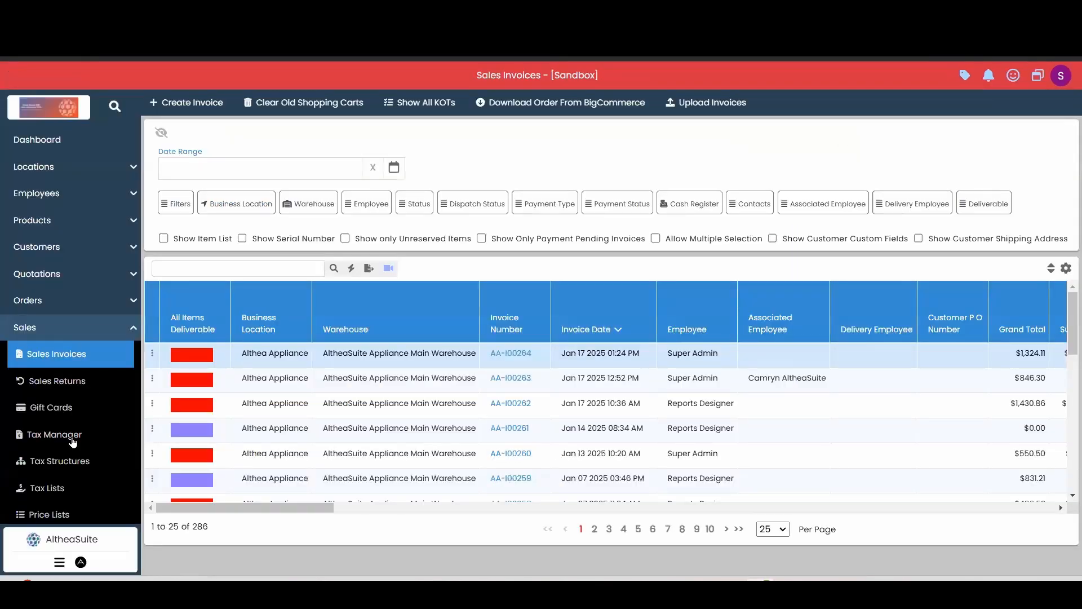
# - Start a new sales return from the sales returns list and select the customer it is for
pyautogui.click(81, 390)
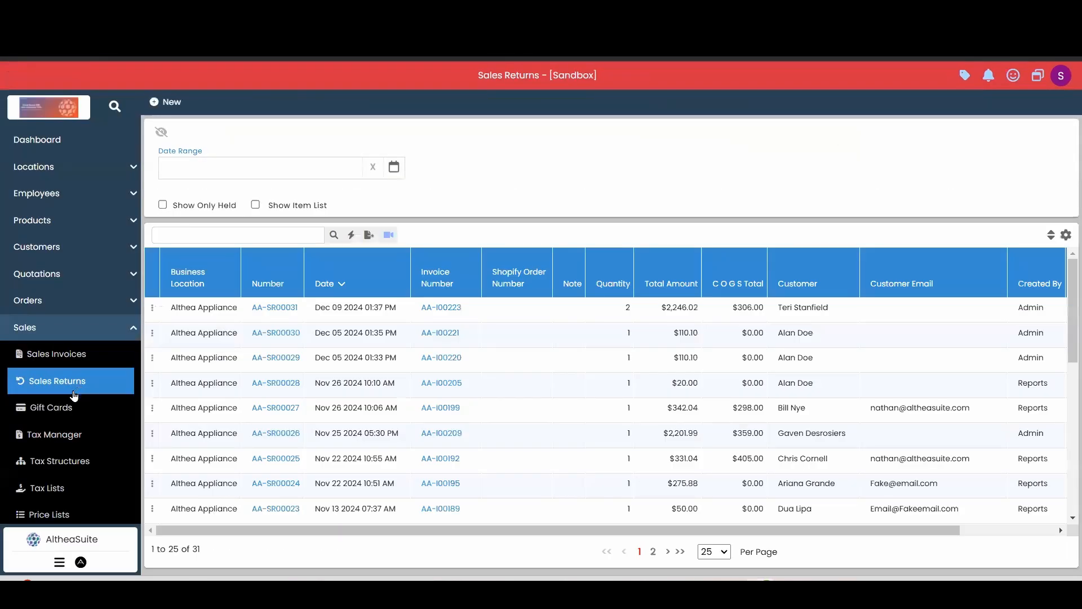
pyautogui.click(169, 101)
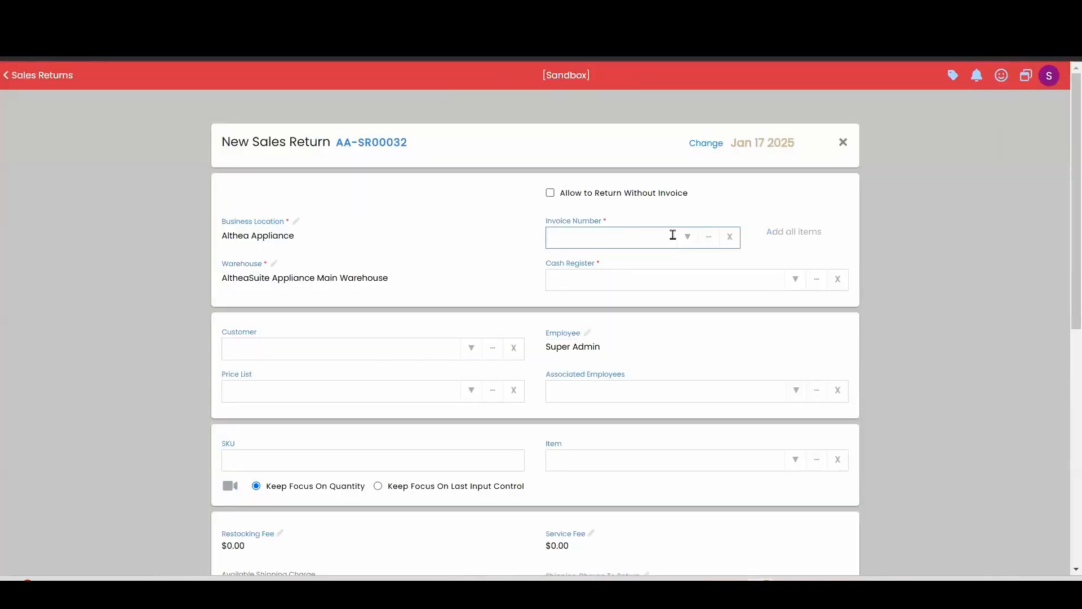
pyautogui.click(464, 355)
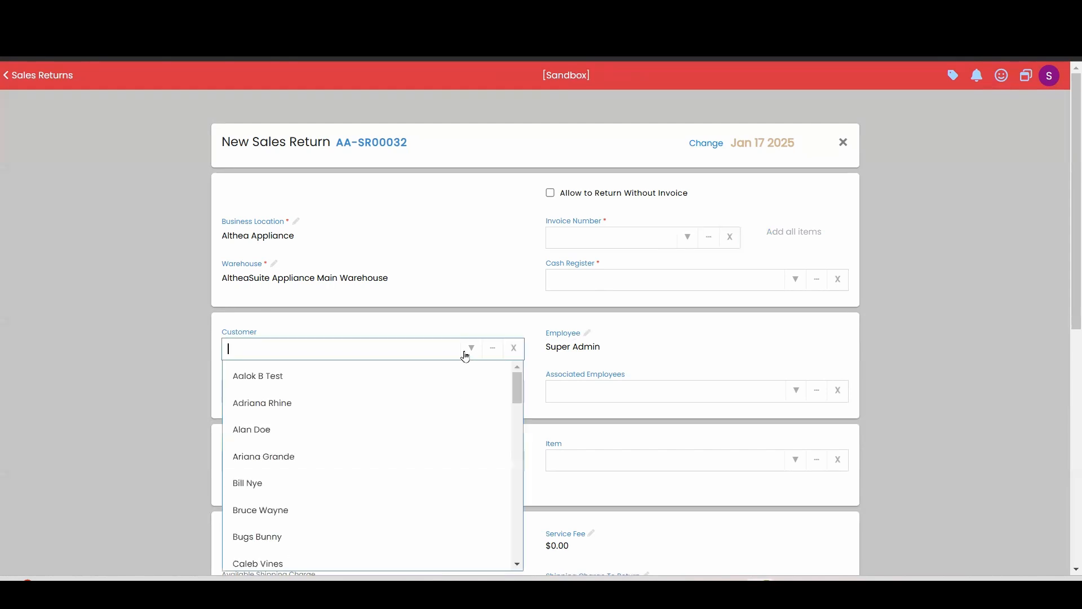
pyautogui.click(321, 488)
# - Link the return to the customer's most recent invoice and add all items from that invoice
pyautogui.click(632, 238)
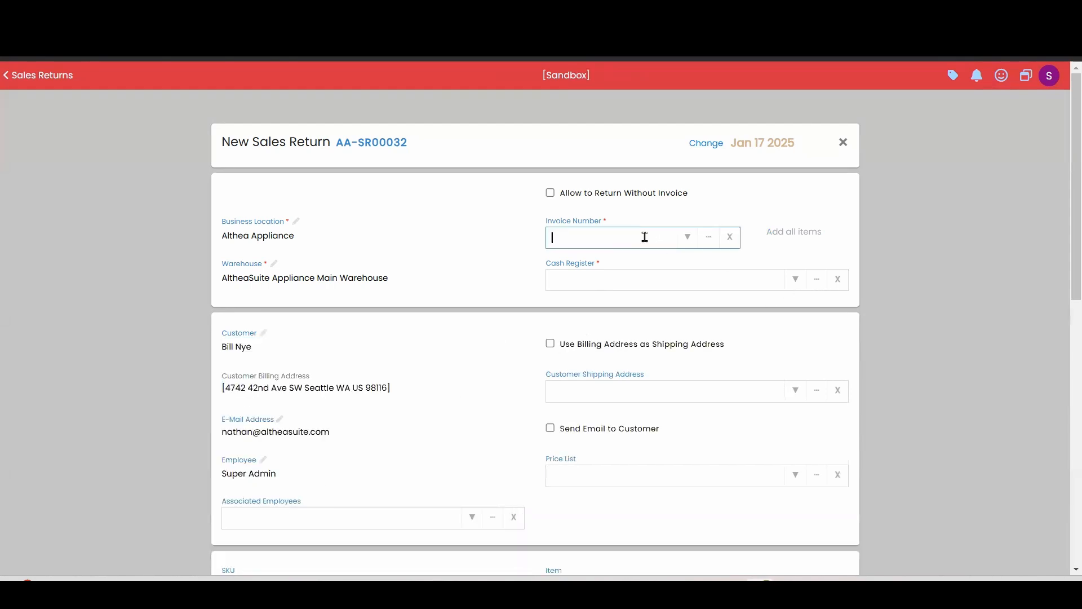
pyautogui.click(687, 238)
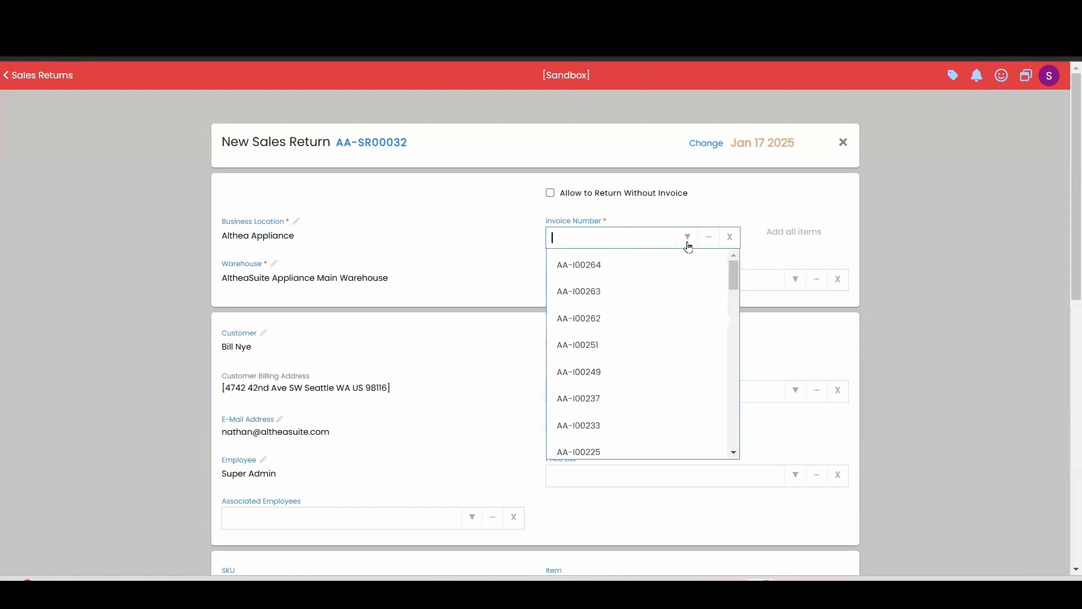
pyautogui.click(590, 270)
pyautogui.scroll(-5, 564, 333)
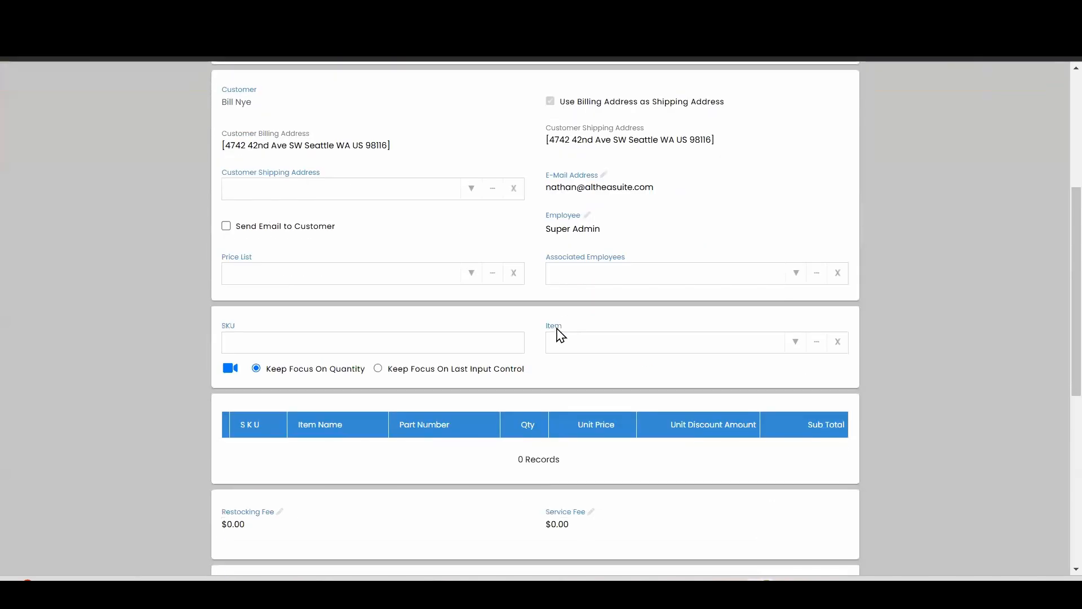
pyautogui.scroll(5, 609, 350)
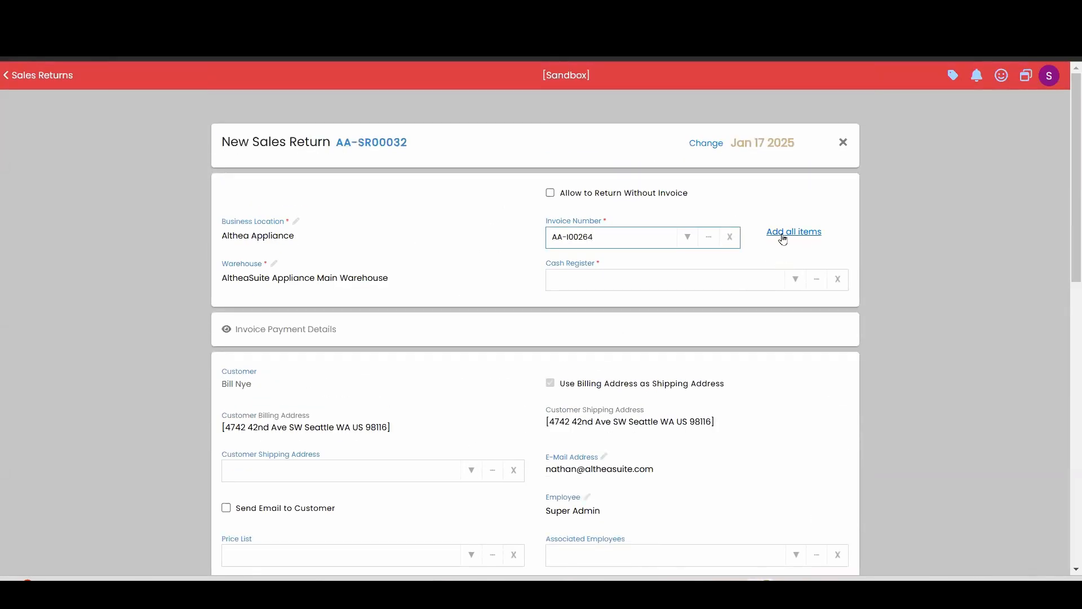
pyautogui.click(780, 237)
# - Remove the Hunter Chair & Ottoman (LHT100101) from the return's item list
pyautogui.scroll(-5, 744, 314)
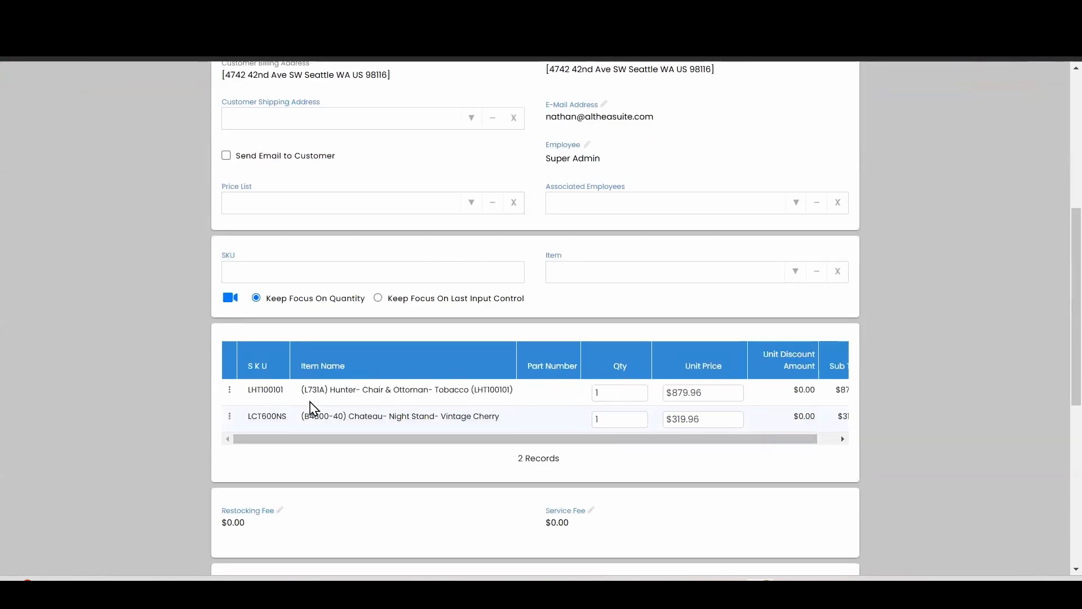
pyautogui.click(376, 402)
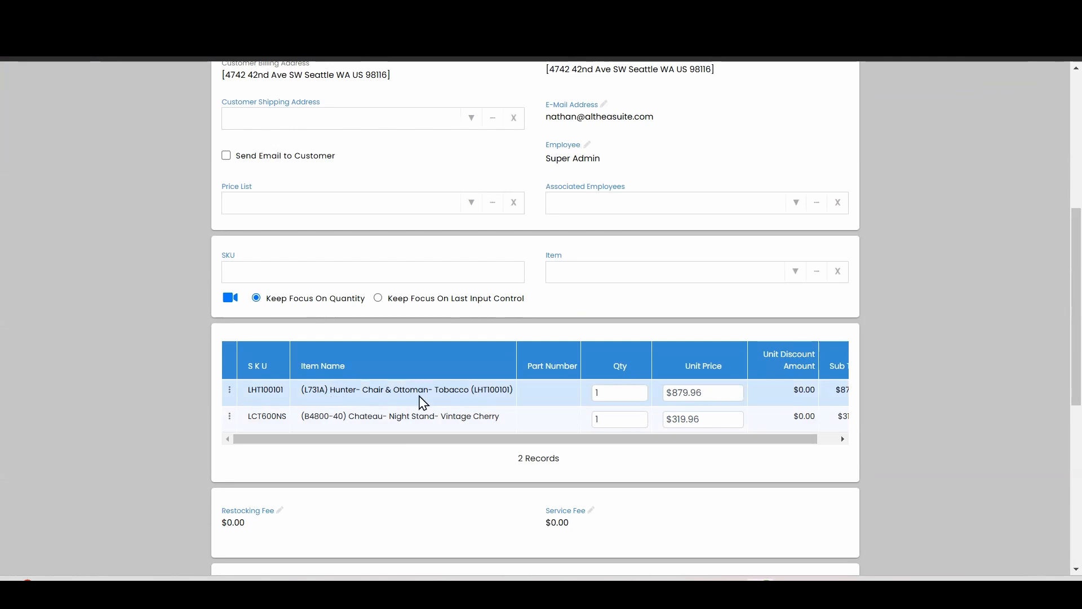
pyautogui.click(230, 391)
pyautogui.click(287, 372)
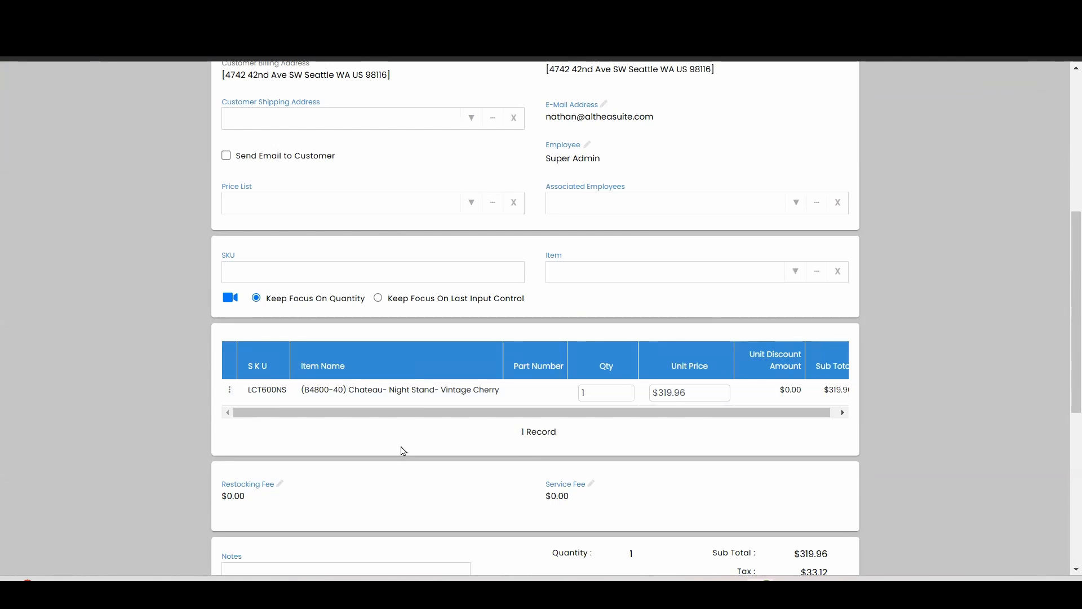
# - Set the restocking fee to $25.00 and the service fee to $75.00, and check the return totals
pyautogui.scroll(3, 592, 229)
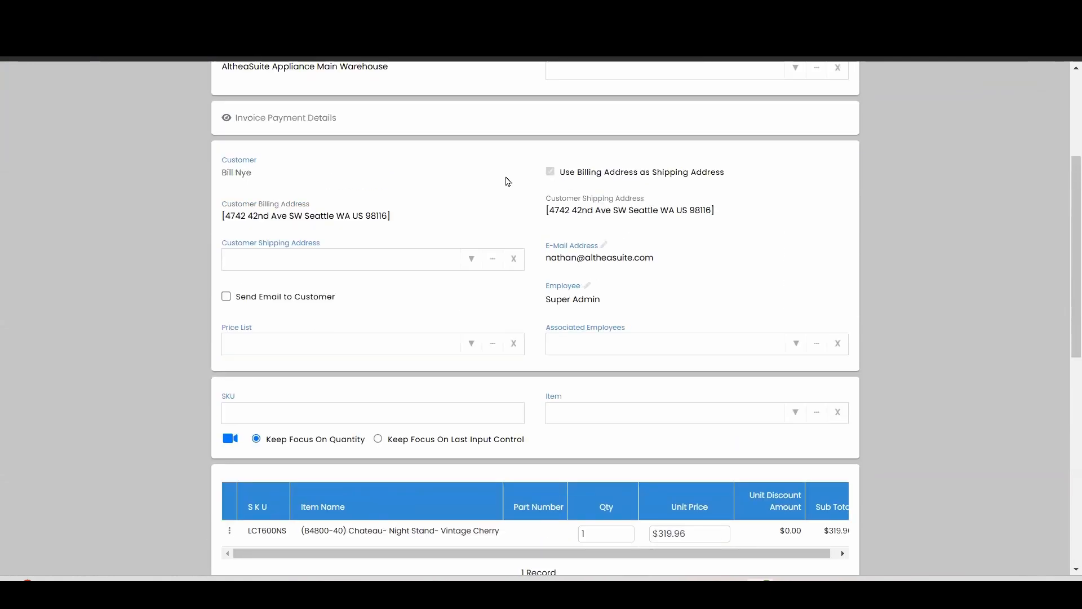
pyautogui.scroll(-3, 345, 241)
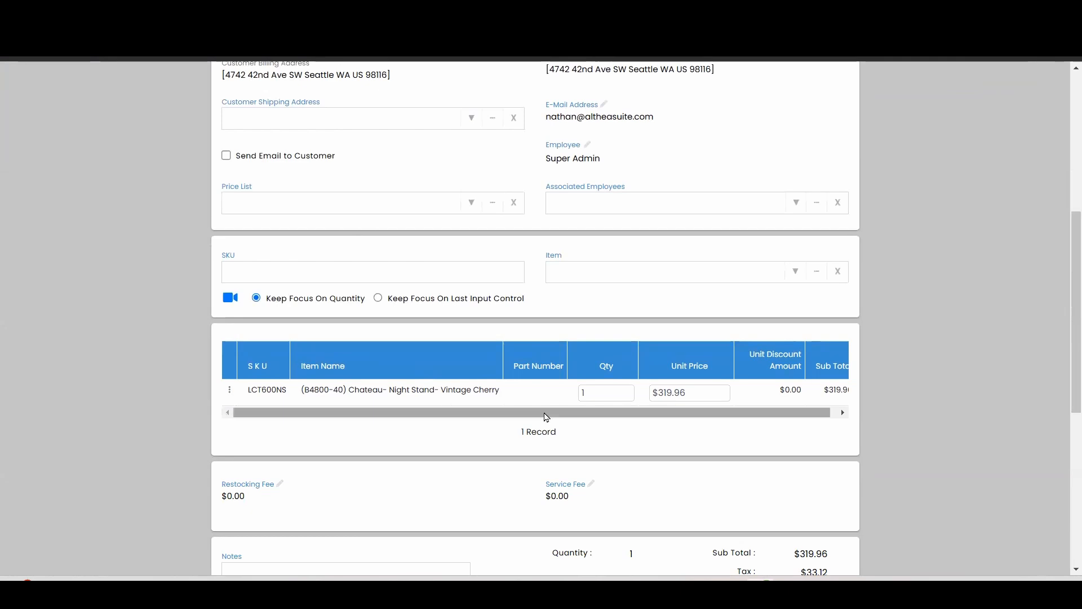
pyautogui.scroll(-3, 546, 415)
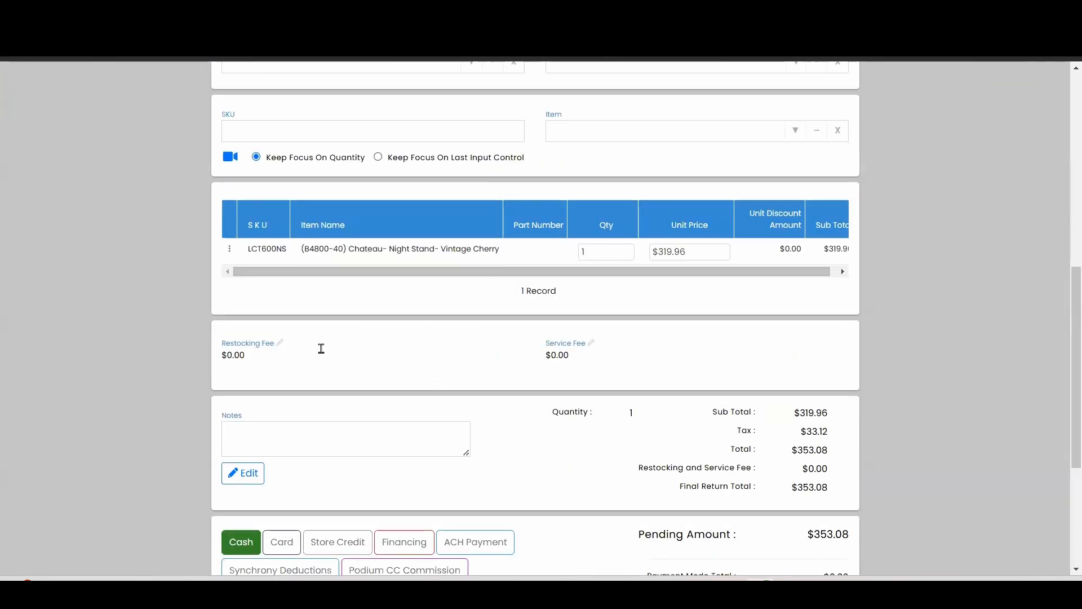
pyautogui.click(305, 359)
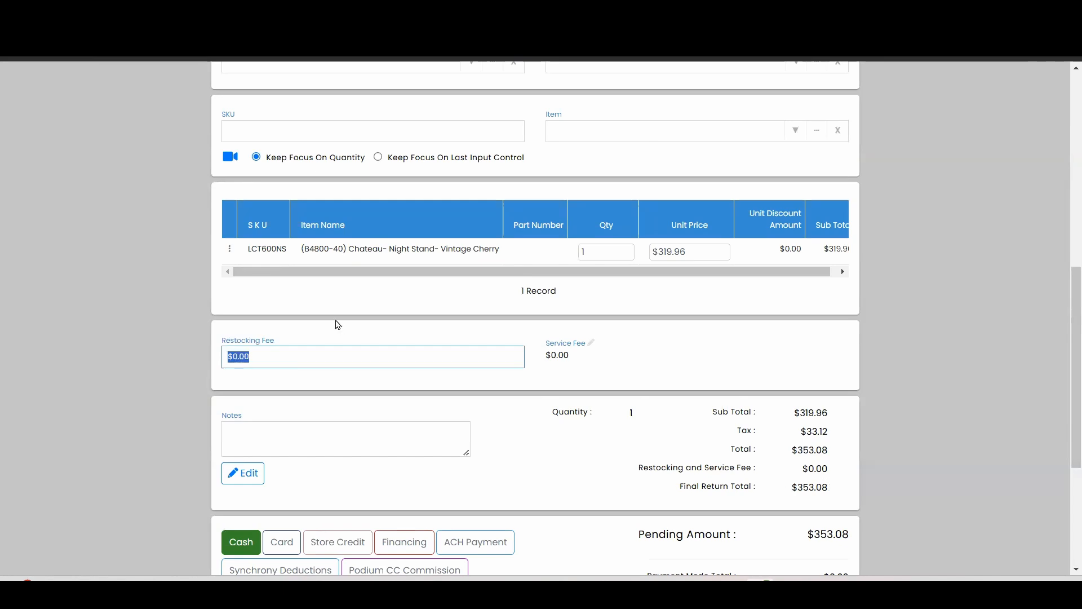
pyautogui.write('25')
pyautogui.click(648, 354)
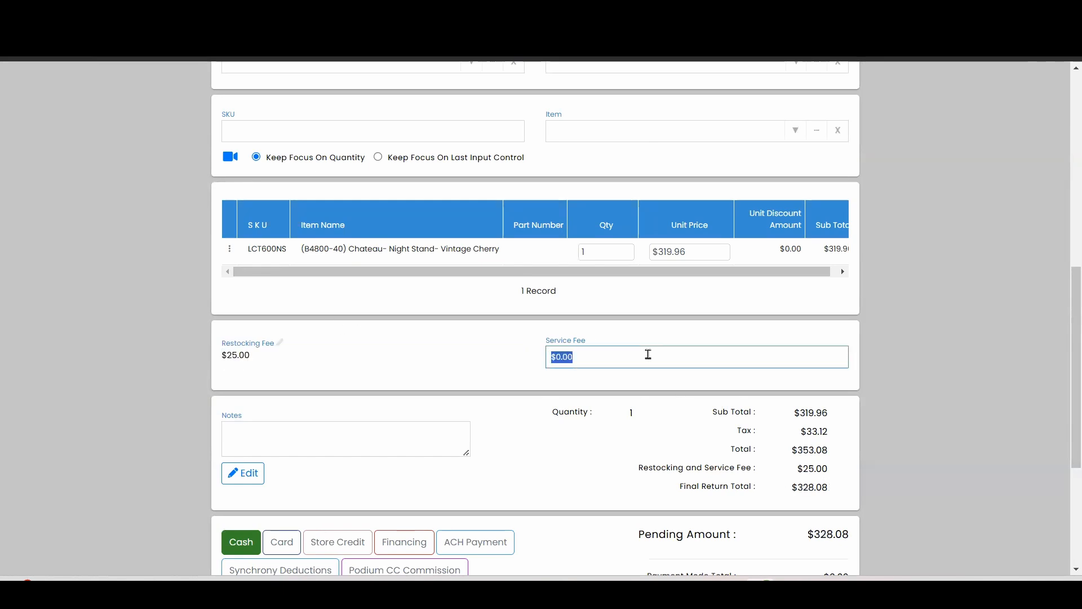
pyautogui.write('75')
pyautogui.click(862, 355)
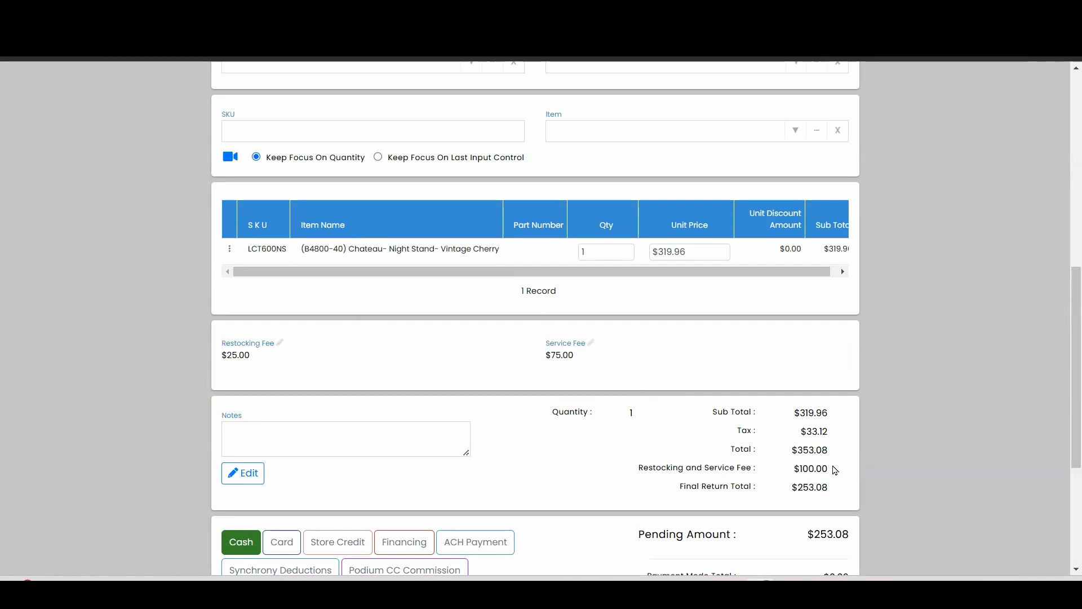
pyautogui.moveTo(834, 468); pyautogui.dragTo(793, 469)
pyautogui.moveTo(832, 450); pyautogui.dragTo(802, 450)
pyautogui.moveTo(832, 488); pyautogui.dragTo(798, 487)
pyautogui.click(845, 504)
# - Set the return's cash register to 01 - Manager's Drawer
pyautogui.scroll(-5, 569, 205)
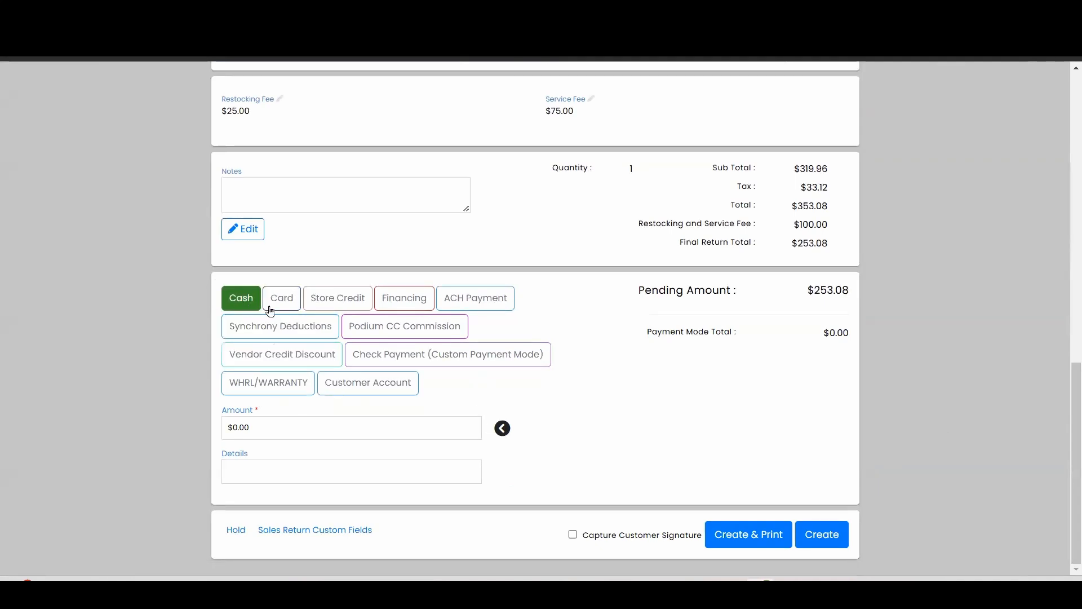
pyautogui.scroll(15, 603, 355)
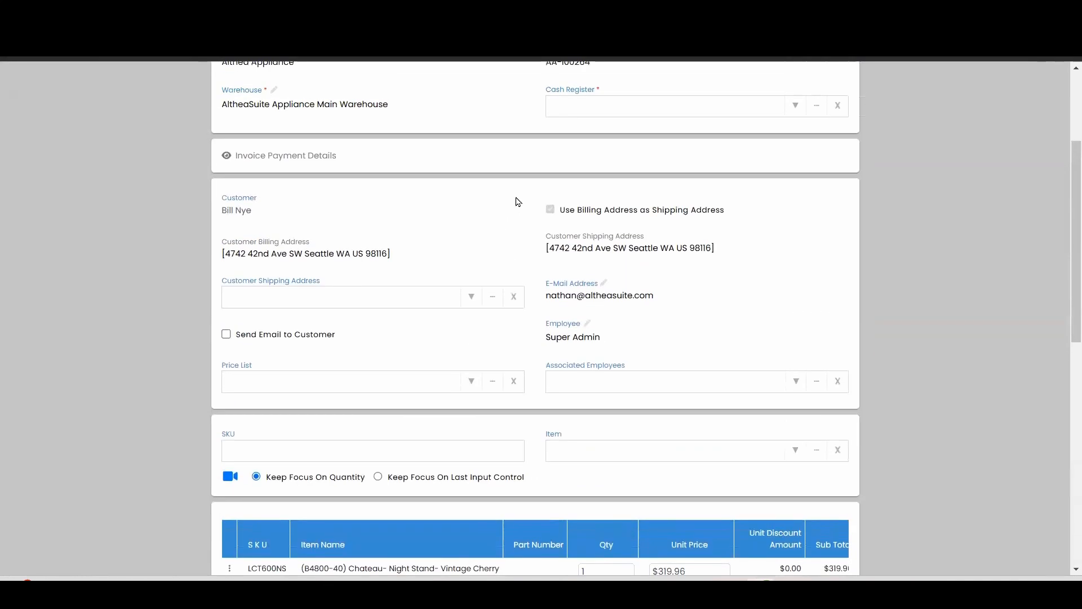
pyautogui.click(781, 105)
pyautogui.click(621, 161)
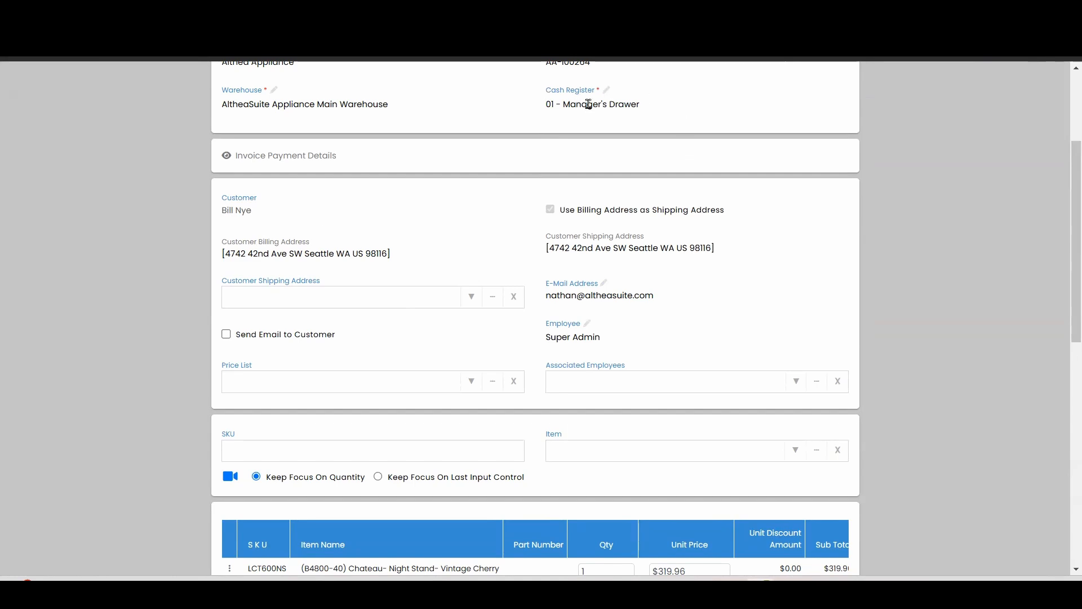
# - Try to refund by card and look for a credit card transaction to refund
pyautogui.scroll(-10, 309, 215)
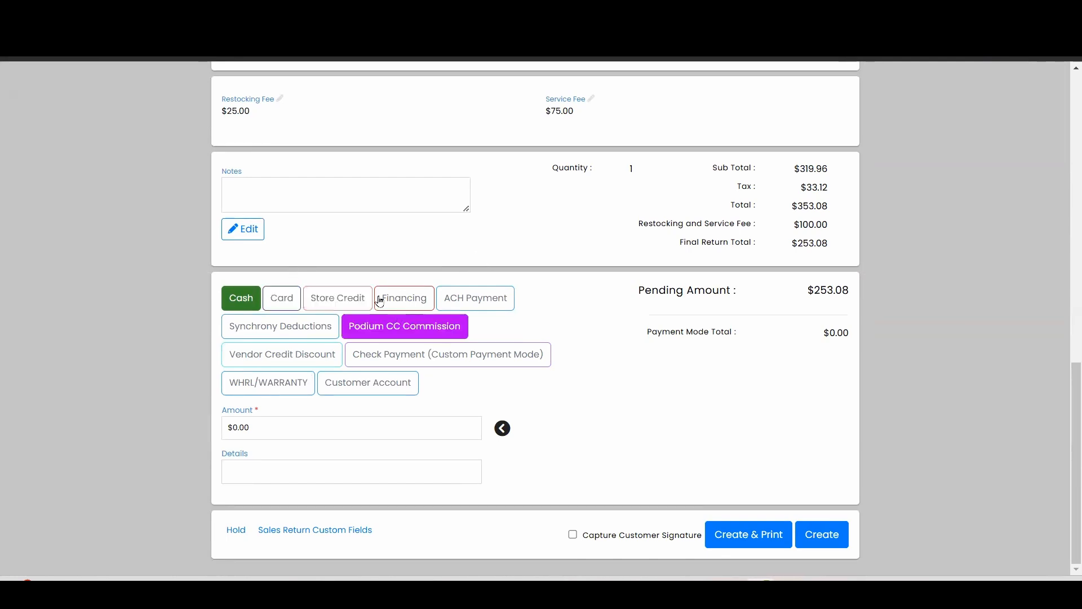
pyautogui.click(284, 306)
pyautogui.scroll(-2, 284, 306)
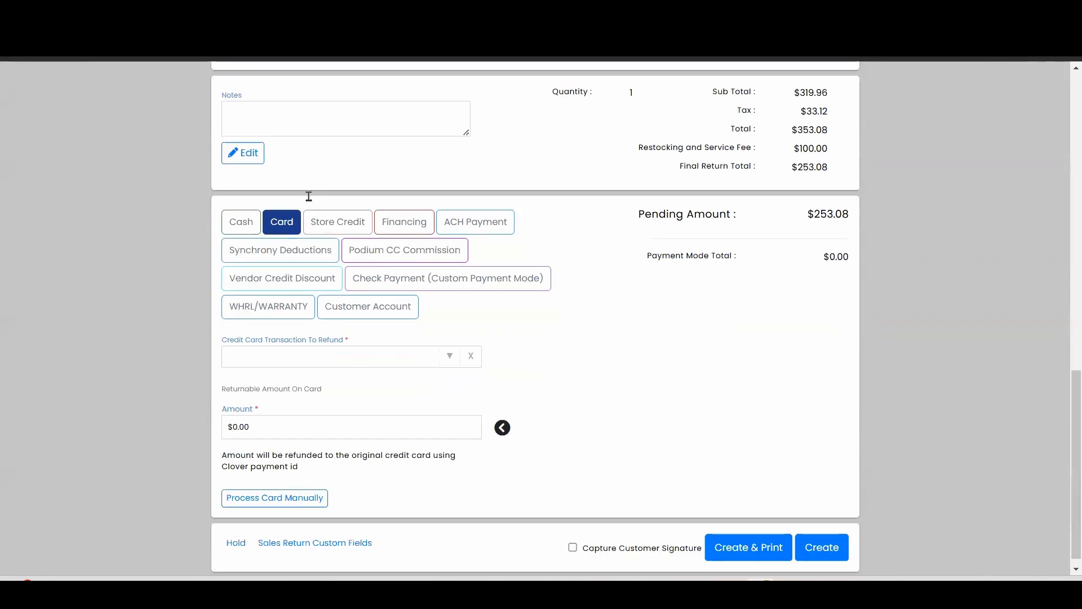
pyautogui.click(449, 344)
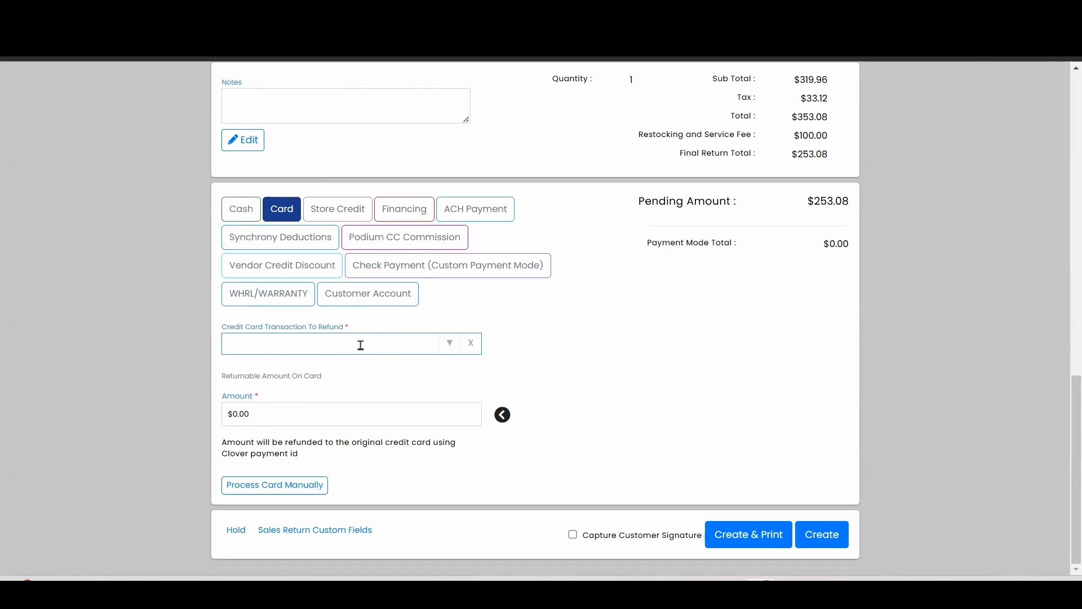
# - Expand the invoice payment details and examine how the original invoice was paid
pyautogui.scroll(10, 565, 244)
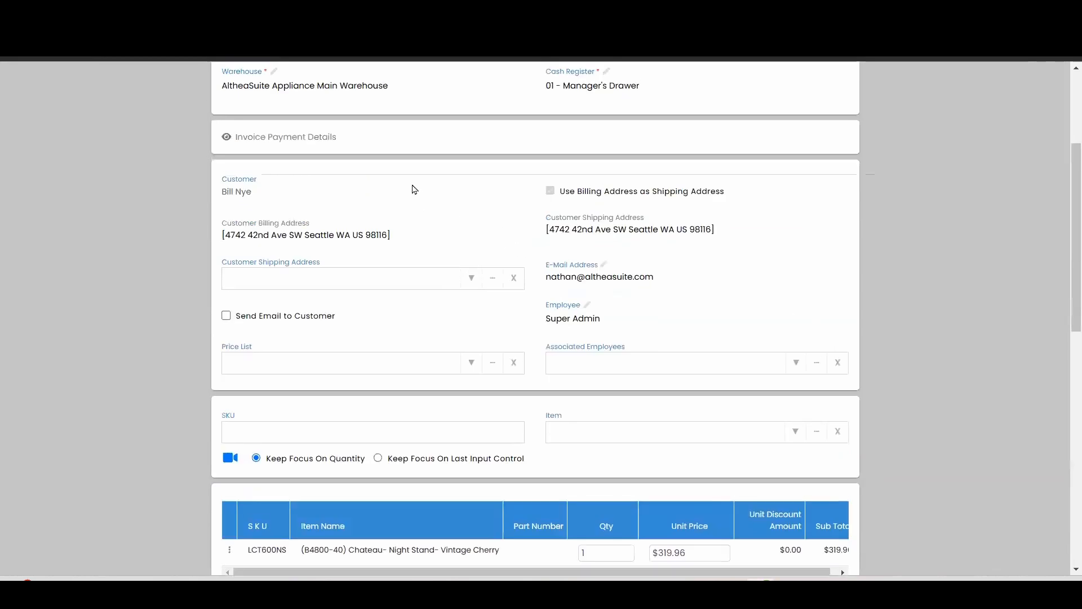
pyautogui.click(300, 141)
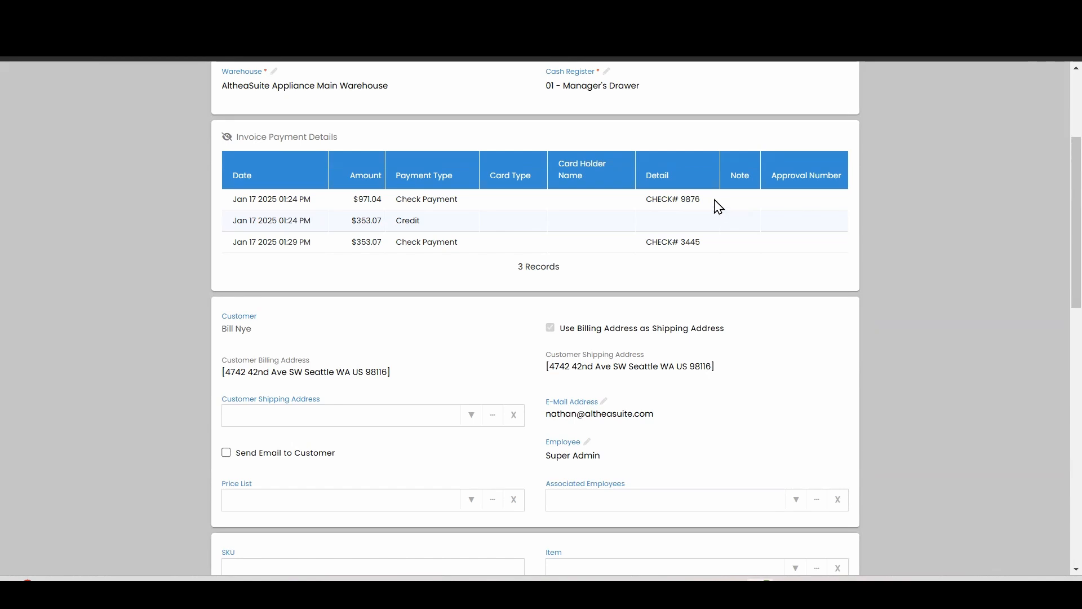
pyautogui.scroll(-4, 435, 266)
pyautogui.scroll(4, 434, 266)
pyautogui.scroll(-14, 384, 334)
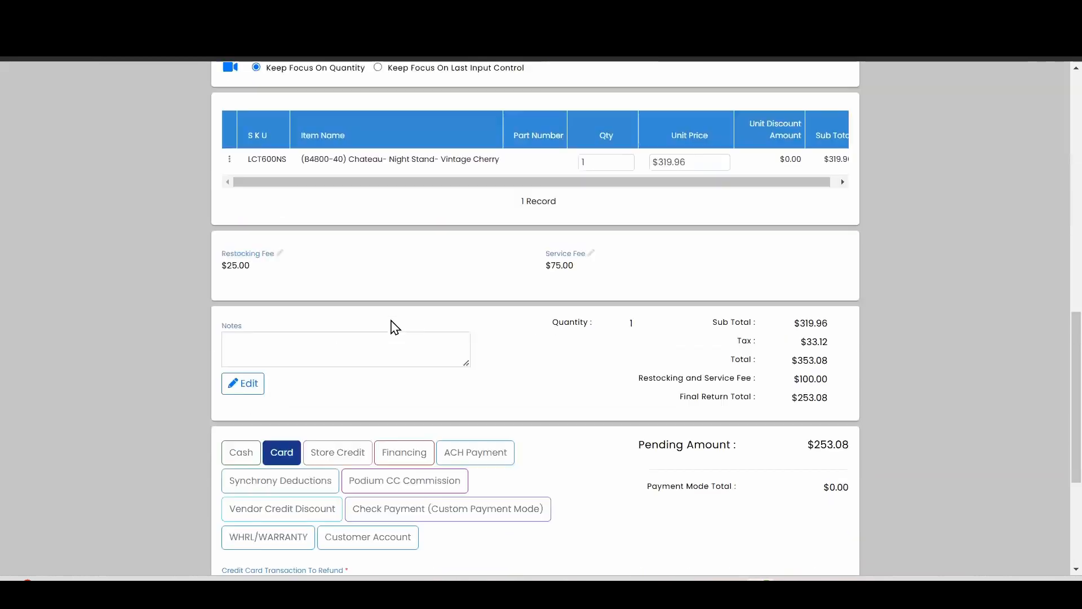
pyautogui.scroll(-2, 282, 262)
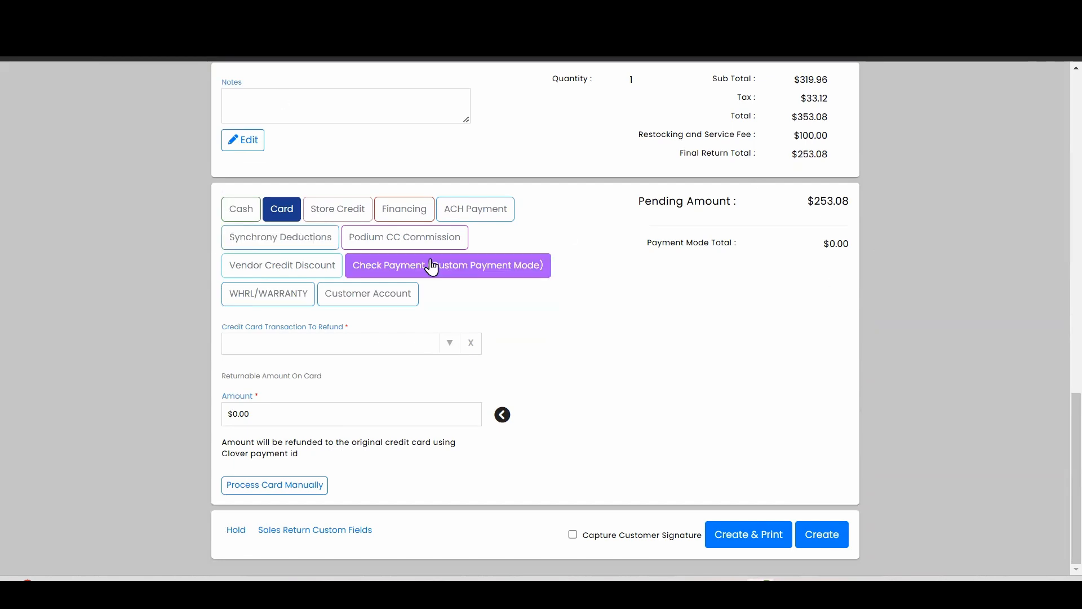
pyautogui.click(243, 214)
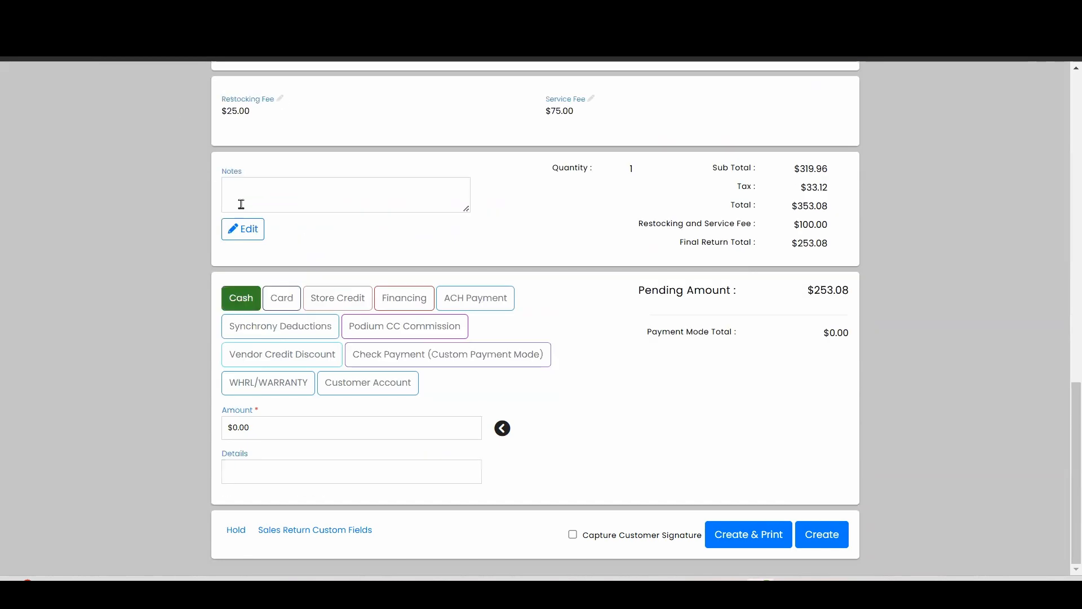
pyautogui.click(277, 301)
pyautogui.click(259, 300)
# - Refund the full pending amount of $253.08 to the customer account
pyautogui.click(386, 385)
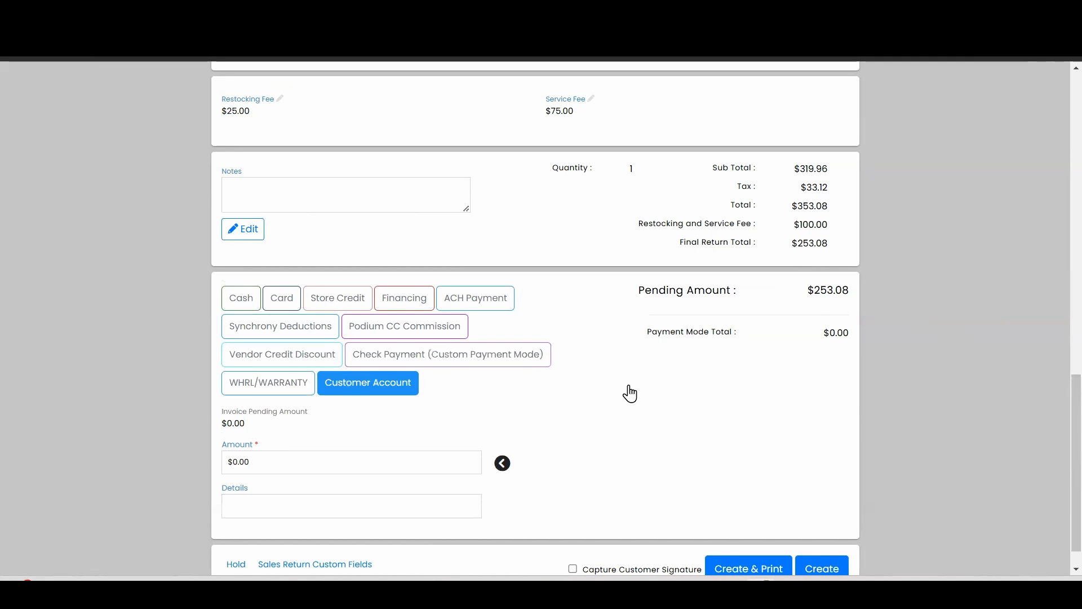
pyautogui.scroll(-1, 625, 389)
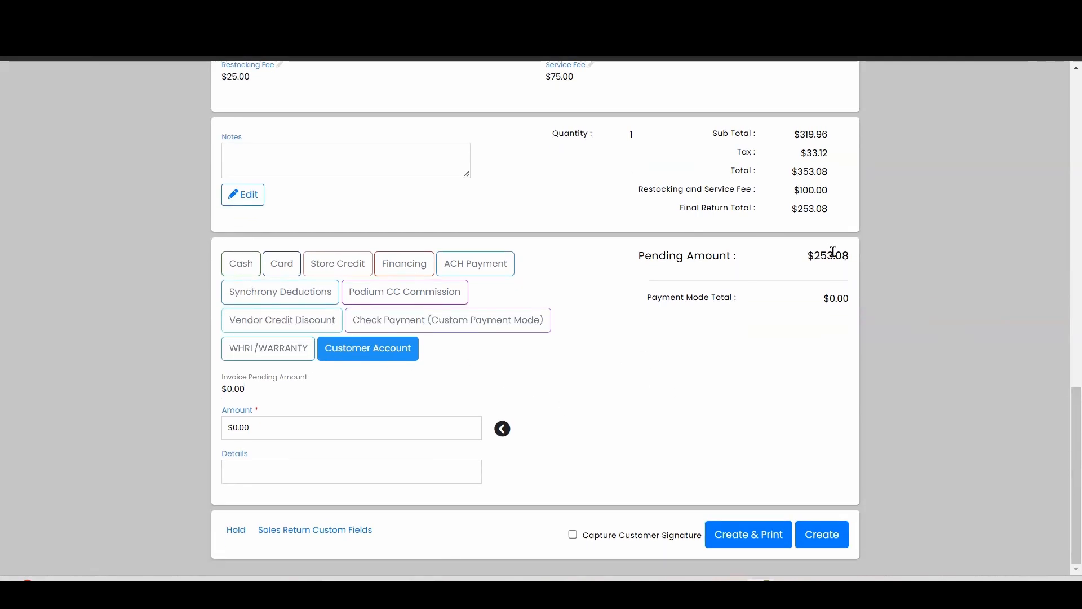
pyautogui.click(503, 429)
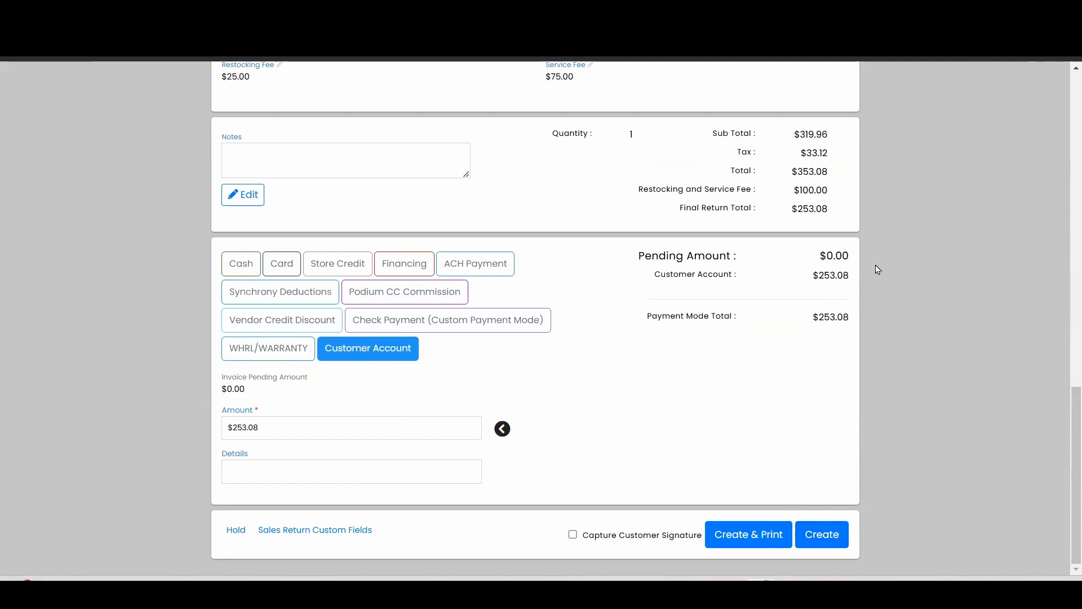
# - Check that no amount is left pending and create the sales return without printing it
pyautogui.moveTo(852, 258); pyautogui.dragTo(817, 256)
pyautogui.click(811, 445)
pyautogui.click(829, 540)
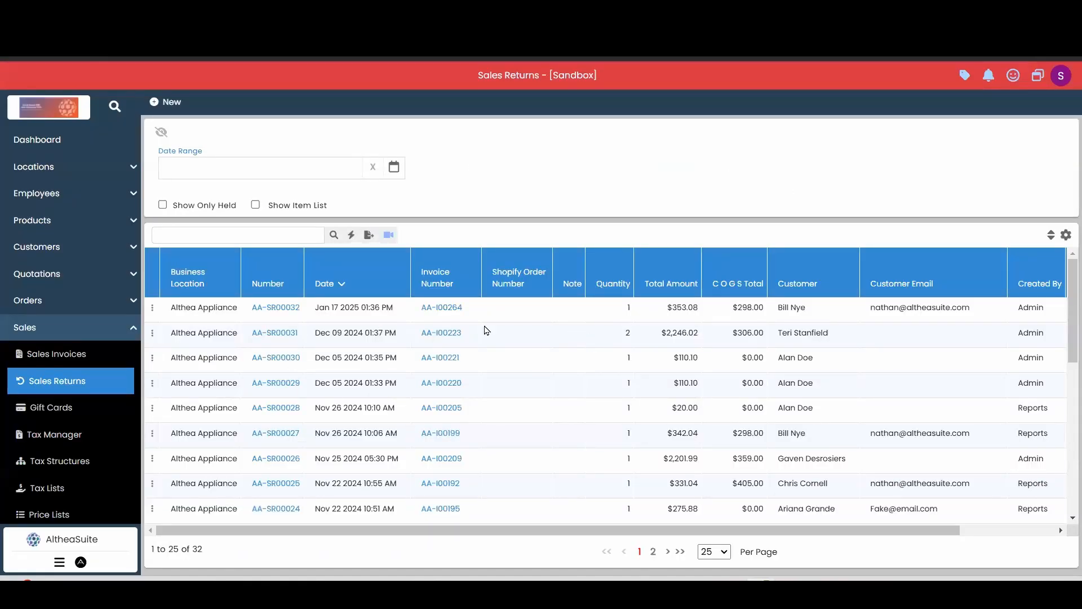
# - Open the financial transactions of the newest sales return and examine the credits and debits for the customer account, sales, taxes and fees
pyautogui.click(517, 319)
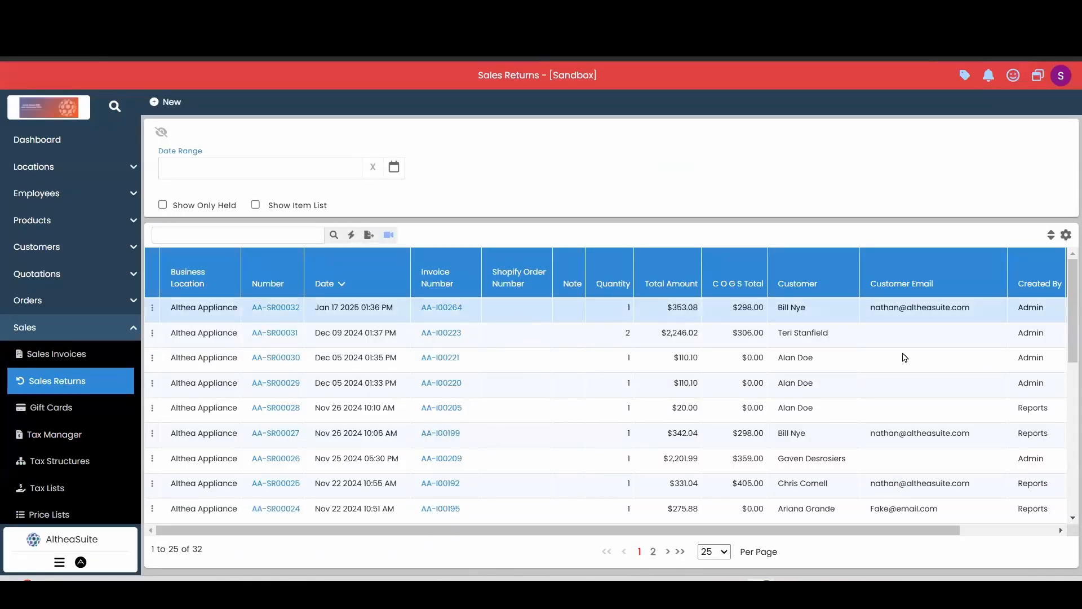
pyautogui.click(153, 308)
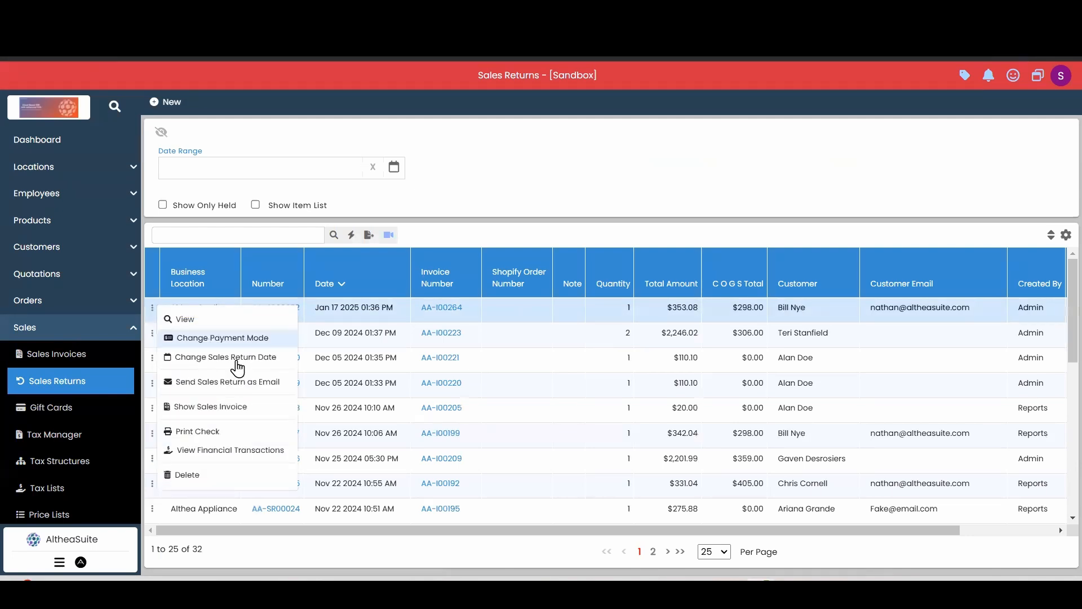
pyautogui.click(230, 451)
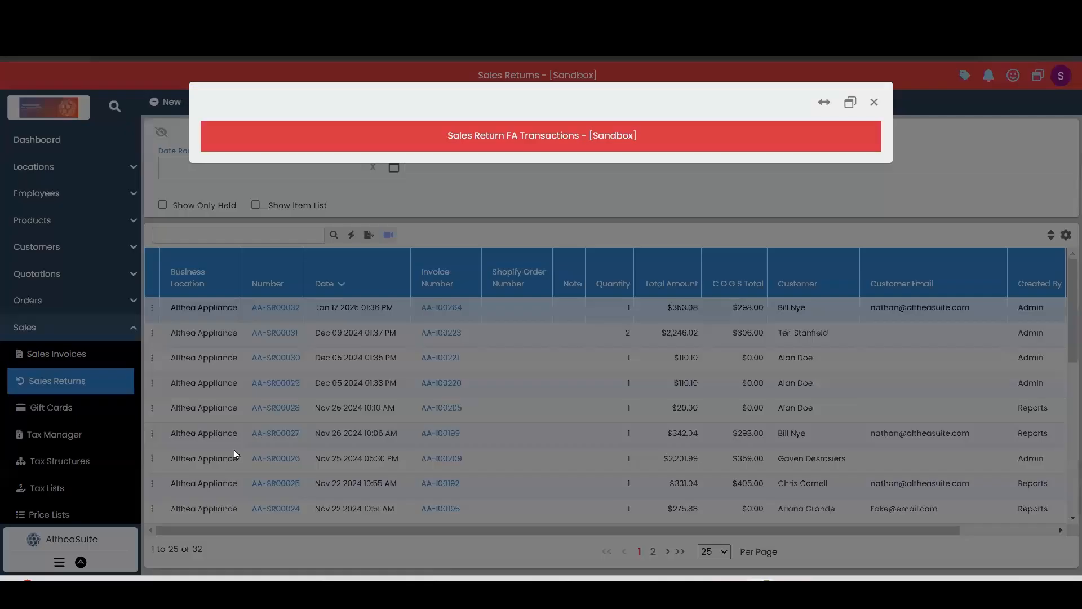
pyautogui.scroll(-1, 652, 233)
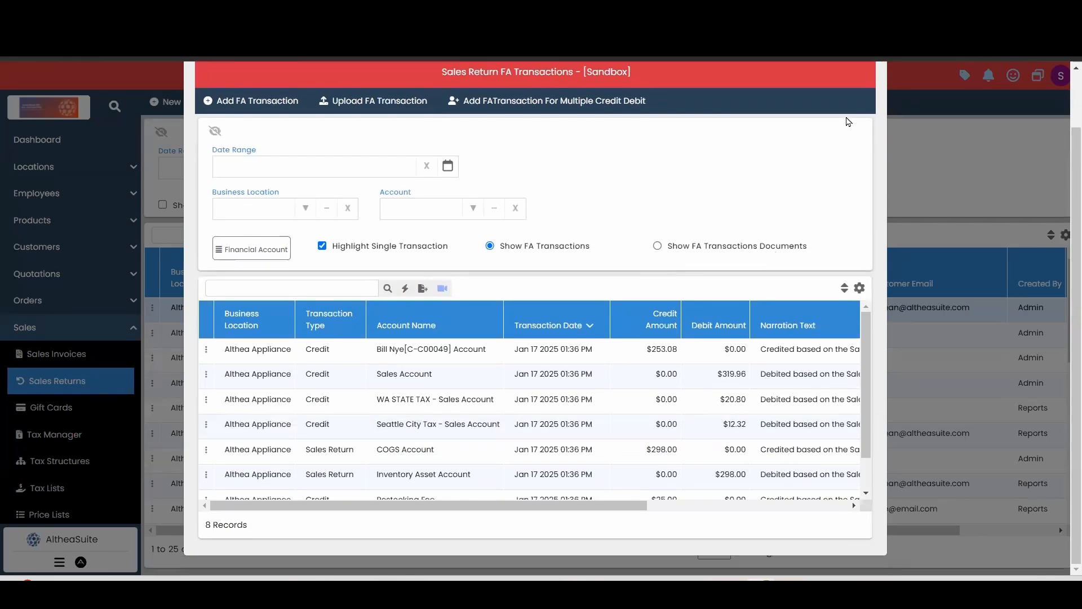
pyautogui.click(477, 396)
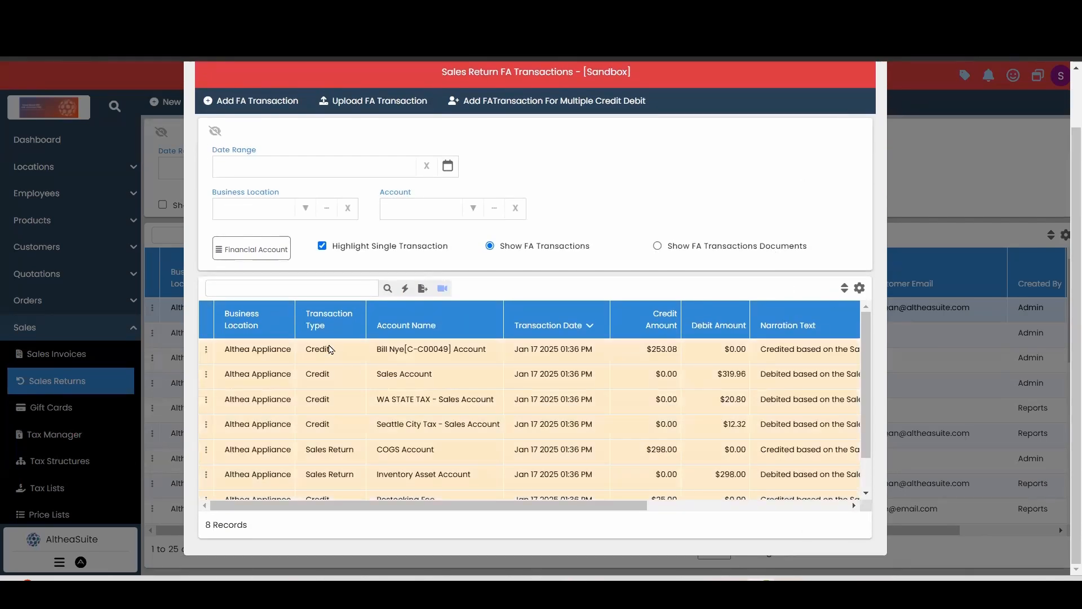
pyautogui.scroll(-1, 473, 440)
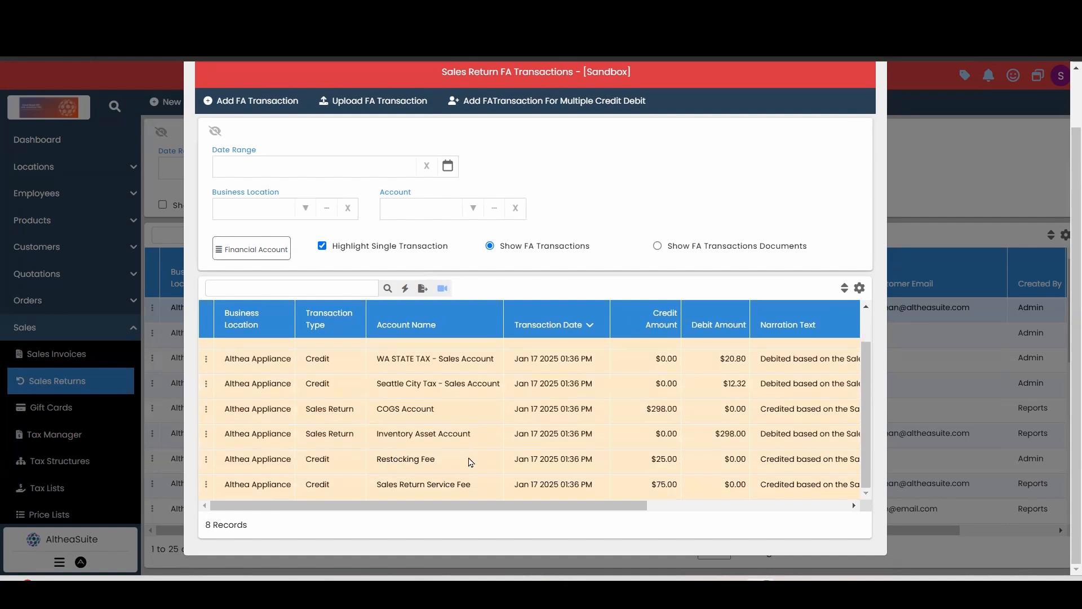
pyautogui.scroll(1, 499, 478)
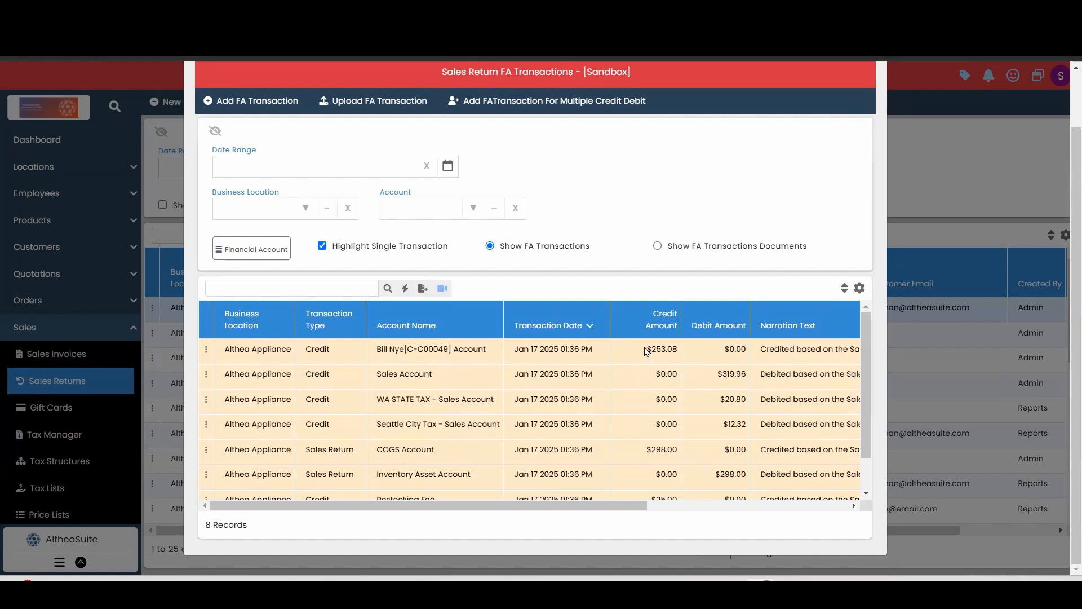
pyautogui.moveTo(647, 351); pyautogui.dragTo(682, 354)
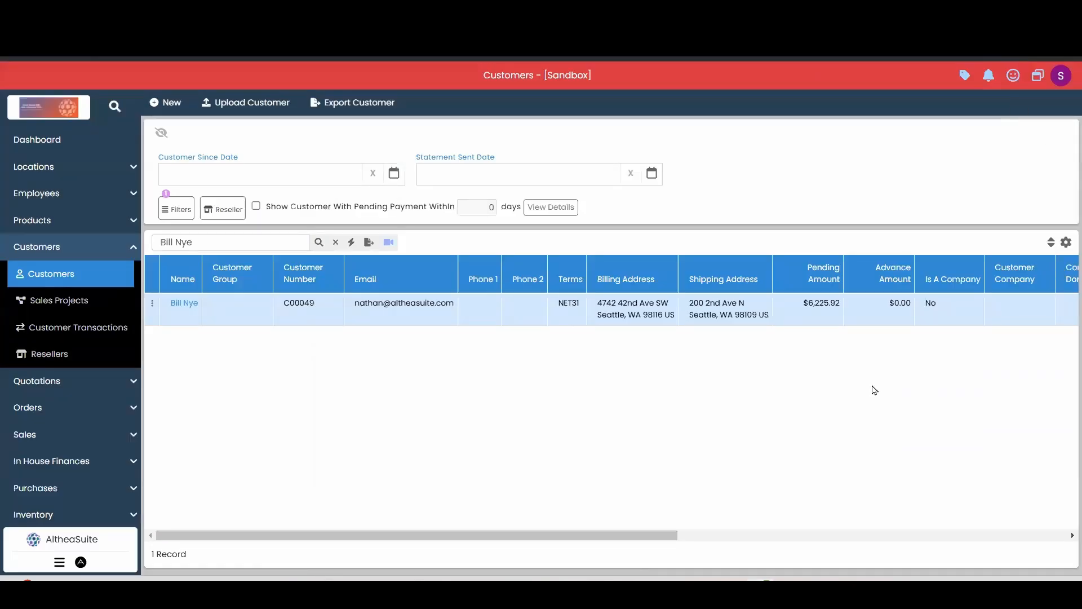
# - Collapse the Customers section and return from the customer list to the dashboard
pyautogui.click(80, 256)
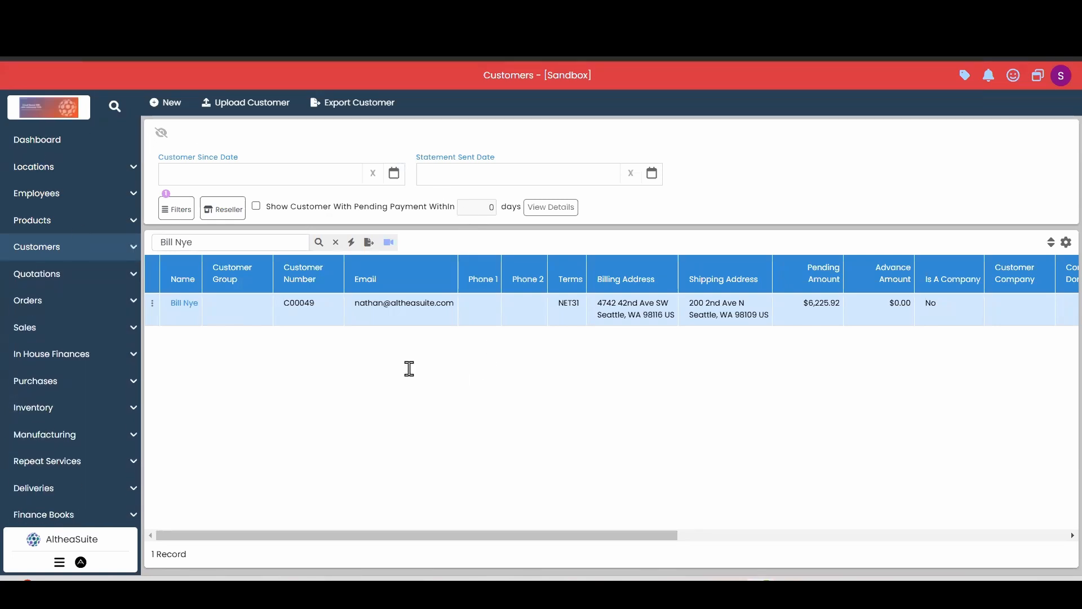
pyautogui.click(70, 141)
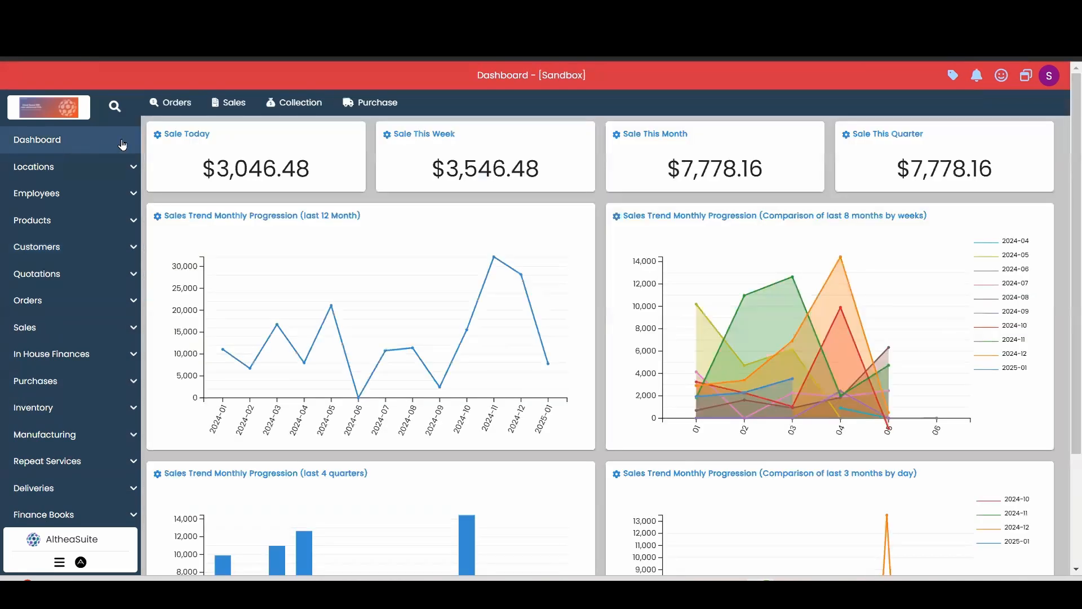